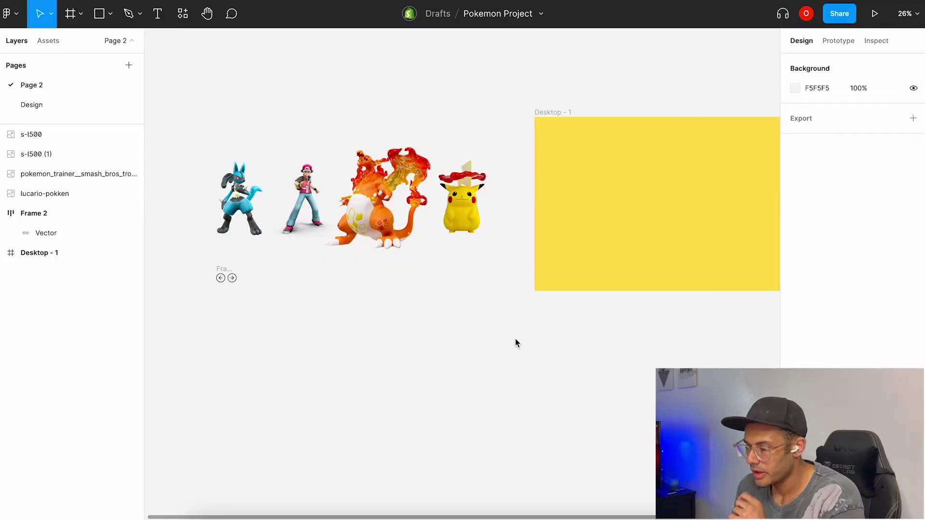
Check the size of the yellow Desktop - 1 frame.
{"action": "scroll", "coordinate": [516, 343], "scroll_direction": "right", "scroll_amount": 5}
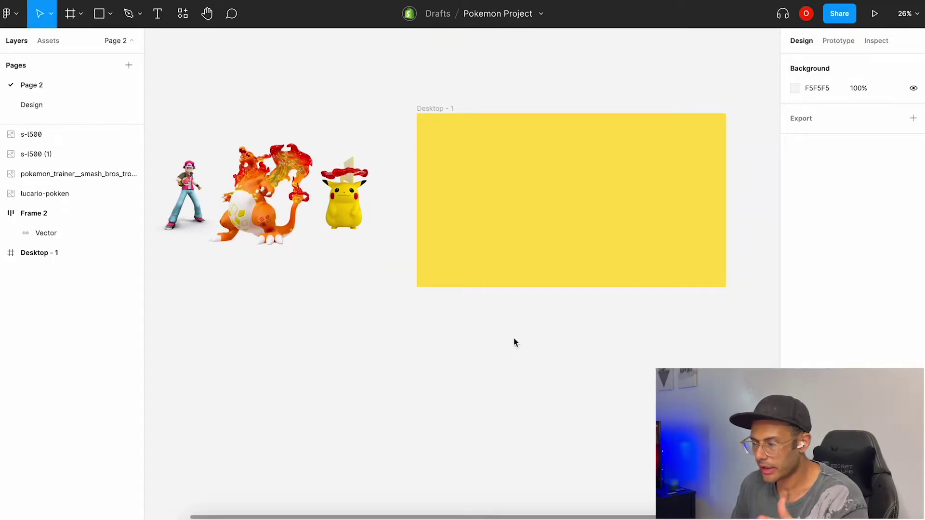
{"action": "scroll", "coordinate": [583, 280], "scroll_direction": "left", "scroll_amount": 7}
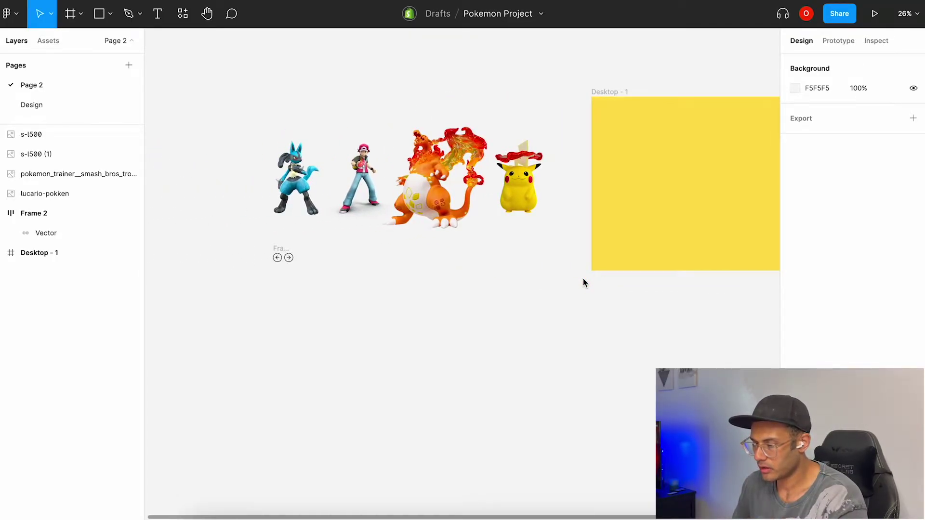
{"action": "scroll", "coordinate": [583, 280], "scroll_direction": "right", "scroll_amount": 8}
{"action": "scroll", "coordinate": [583, 282], "scroll_direction": "left", "scroll_amount": 7}
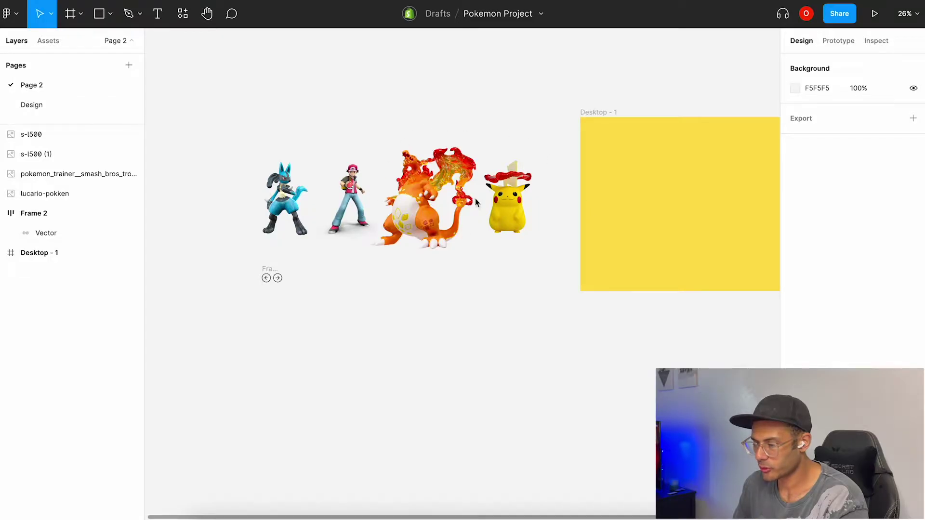
{"action": "scroll", "coordinate": [350, 218], "scroll_direction": "up", "scroll_amount": 5}
{"action": "scroll", "coordinate": [350, 218], "scroll_direction": "left", "scroll_amount": 6}
{"action": "scroll", "coordinate": [252, 197], "scroll_direction": "down", "scroll_amount": 3}
{"action": "scroll", "coordinate": [252, 196], "scroll_direction": "right", "scroll_amount": 5}
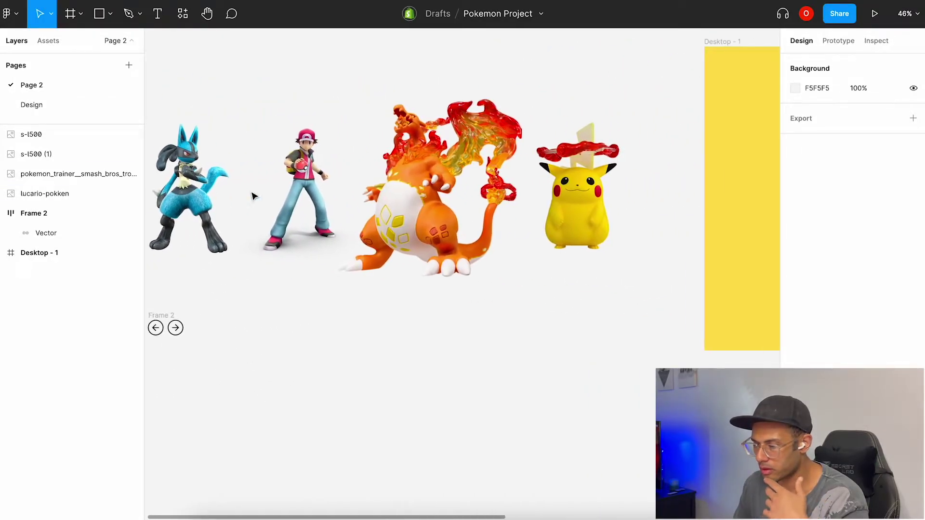
{"action": "scroll", "coordinate": [533, 183], "scroll_direction": "right", "scroll_amount": 9}
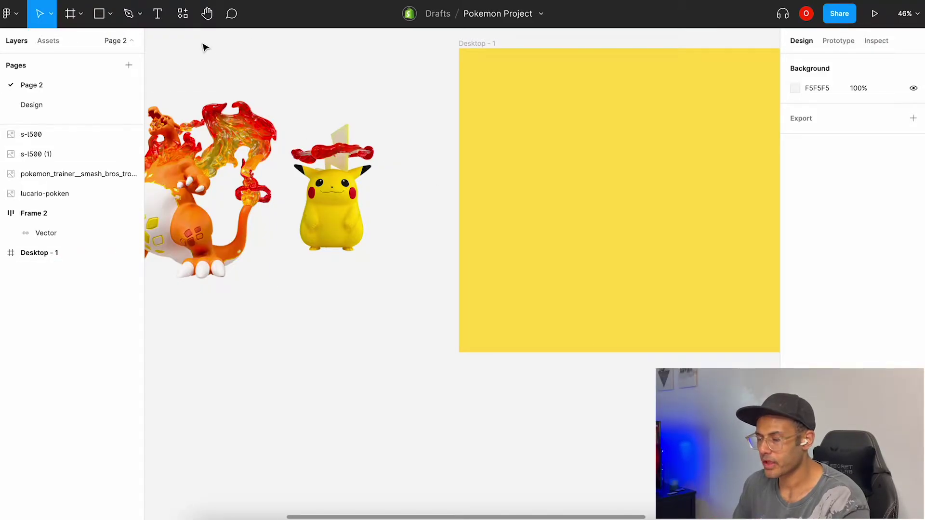
{"action": "scroll", "coordinate": [330, 136], "scroll_direction": "down", "scroll_amount": 3, "text": "ctrl"}
{"action": "scroll", "coordinate": [289, 115], "scroll_direction": "right", "scroll_amount": 3}
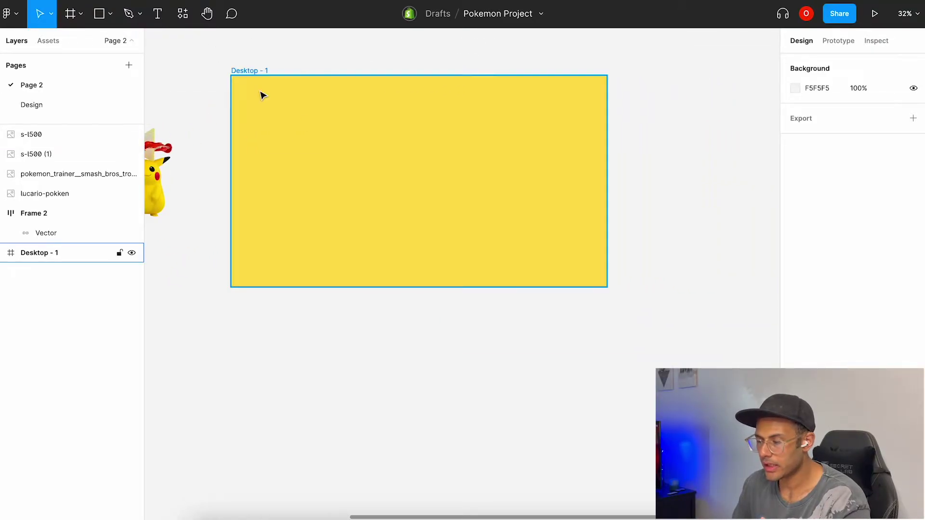
{"action": "left_click", "coordinate": [245, 73]}
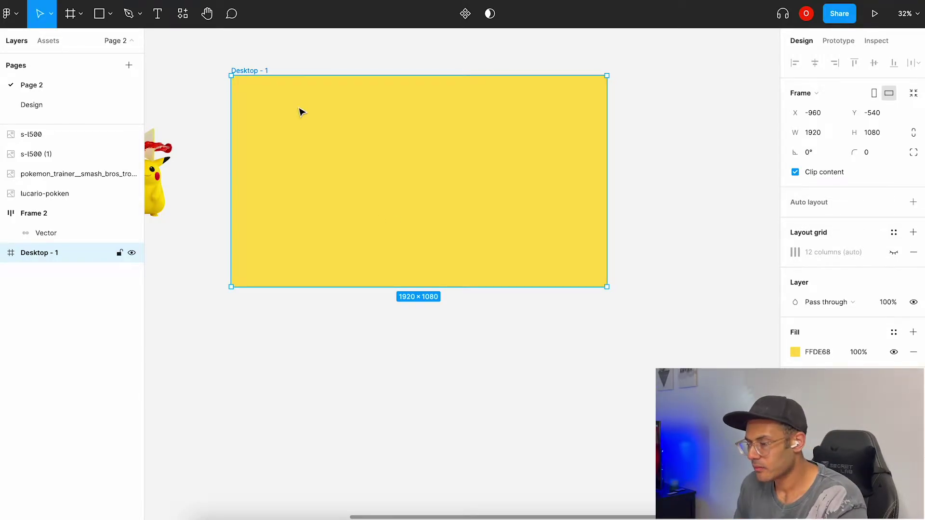
Select the Lucario image to check its size.
{"action": "scroll", "coordinate": [300, 111], "scroll_direction": "left", "scroll_amount": 3}
{"action": "scroll", "coordinate": [300, 112], "scroll_direction": "right", "scroll_amount": 3}
{"action": "scroll", "coordinate": [300, 112], "scroll_direction": "left", "scroll_amount": 5}
{"action": "scroll", "coordinate": [300, 112], "scroll_direction": "down", "scroll_amount": 2}
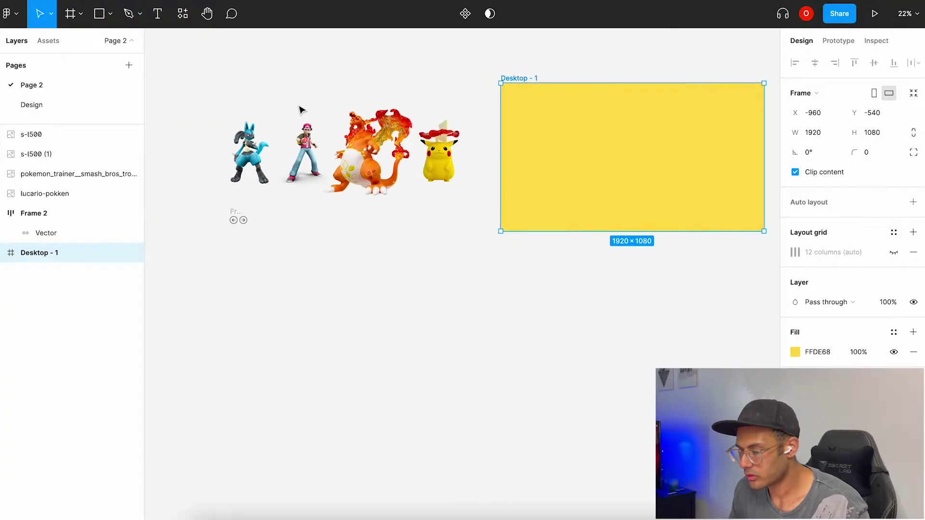
{"action": "scroll", "coordinate": [300, 112], "scroll_direction": "up", "scroll_amount": 5}
{"action": "scroll", "coordinate": [303, 164], "scroll_direction": "right", "scroll_amount": 3}
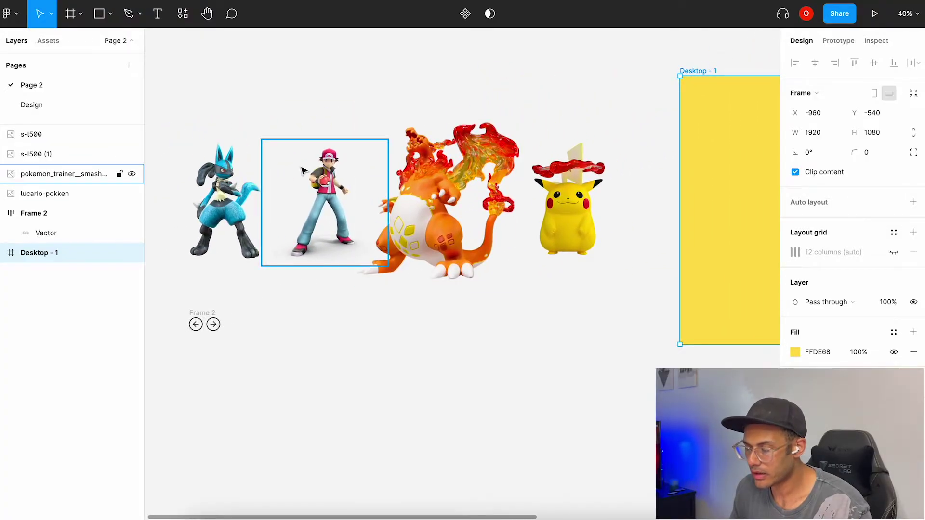
{"action": "scroll", "coordinate": [303, 170], "scroll_direction": "up", "scroll_amount": 1}
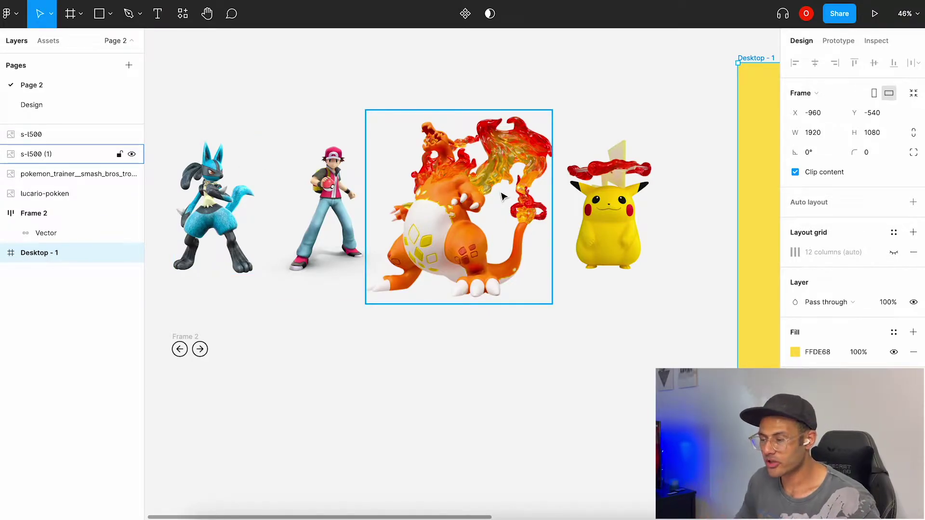
{"action": "left_click", "coordinate": [243, 193]}
Zoom in on Frame 2's arrow buttons and bring up the arrow Vector's context menu.
{"action": "scroll", "coordinate": [251, 191], "scroll_direction": "up", "scroll_amount": 3}
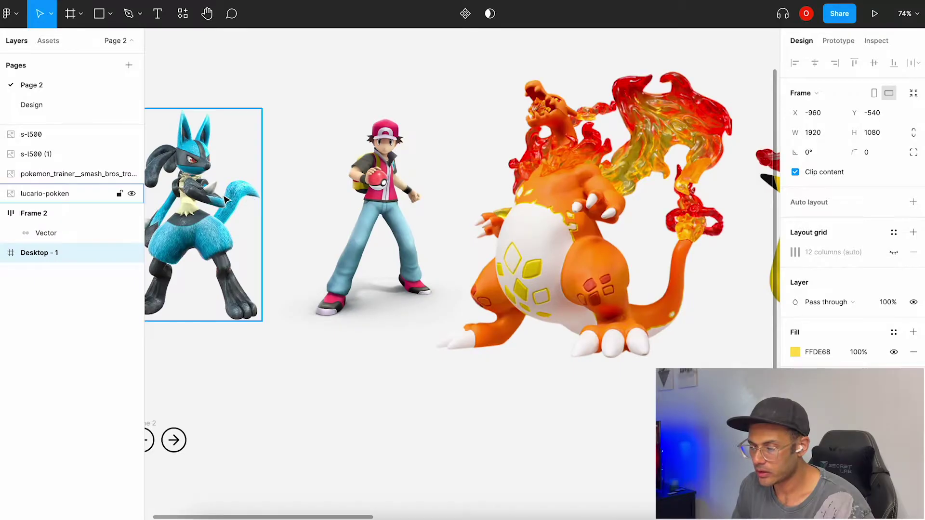
{"action": "scroll", "coordinate": [289, 144], "scroll_direction": "left", "scroll_amount": 3}
{"action": "scroll", "coordinate": [296, 153], "scroll_direction": "up", "scroll_amount": 3}
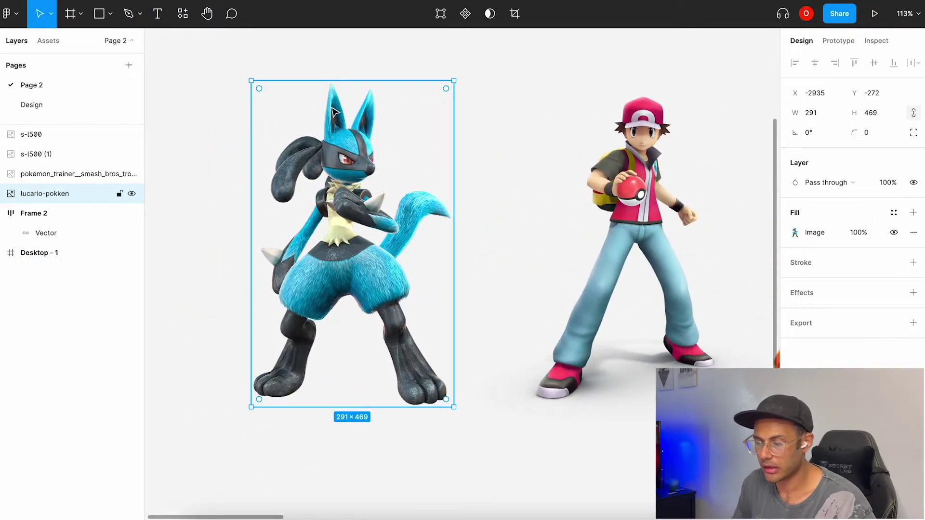
{"action": "scroll", "coordinate": [437, 261], "scroll_direction": "down", "scroll_amount": 3}
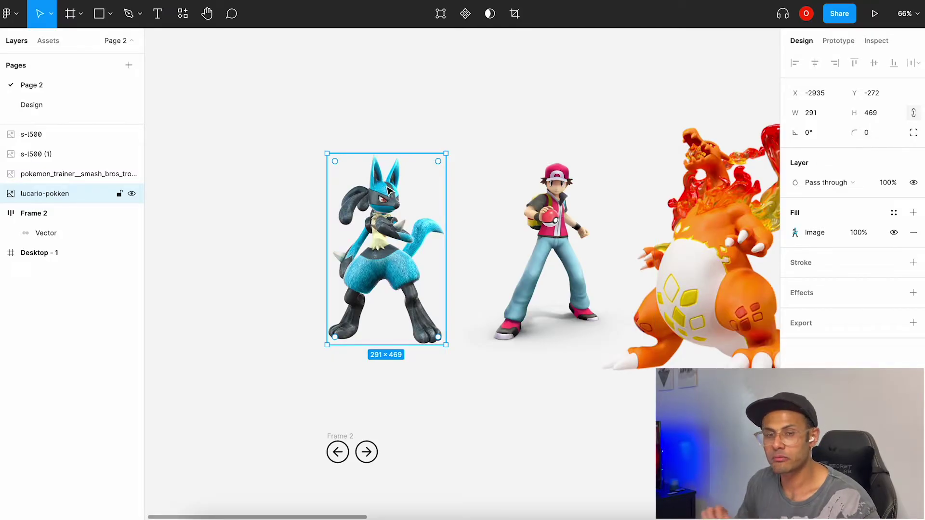
{"action": "scroll", "coordinate": [390, 191], "scroll_direction": "right", "scroll_amount": 3}
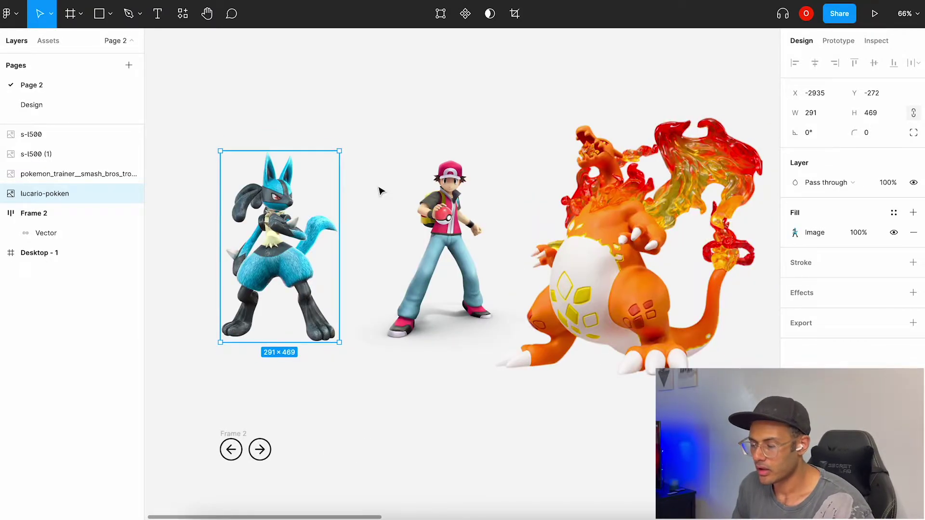
{"action": "scroll", "coordinate": [379, 191], "scroll_direction": "down", "scroll_amount": 2}
{"action": "key", "text": "Escape"}
{"action": "scroll", "coordinate": [308, 251], "scroll_direction": "up", "scroll_amount": 5}
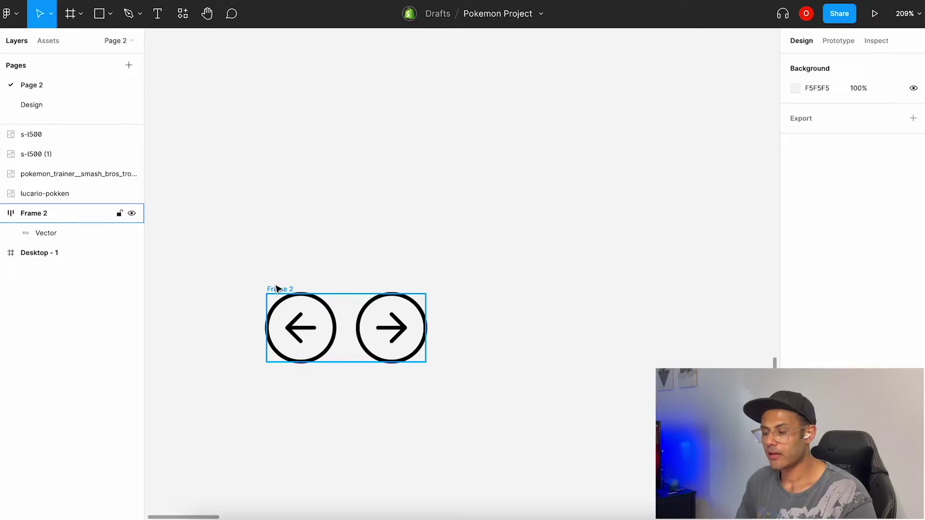
{"action": "scroll", "coordinate": [295, 305], "scroll_direction": "up", "scroll_amount": 2}
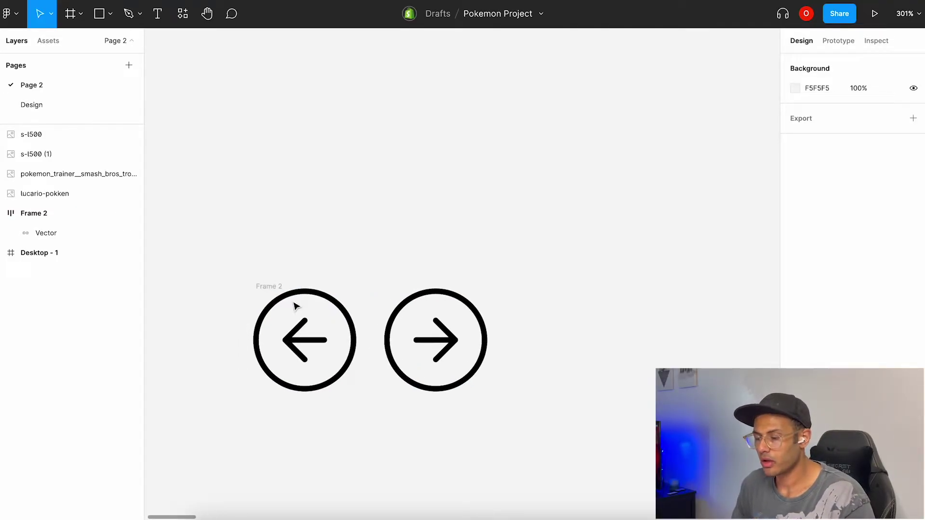
{"action": "scroll", "coordinate": [294, 309], "scroll_direction": "down", "scroll_amount": 2}
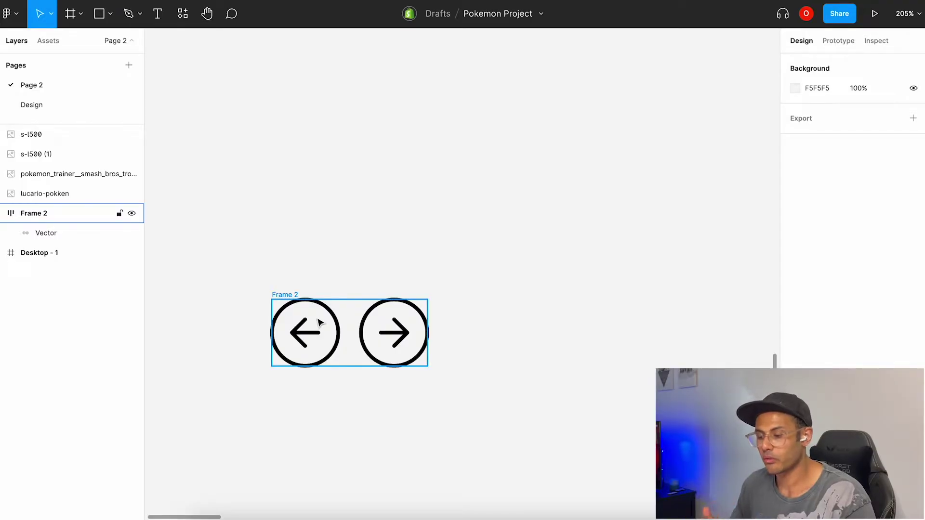
{"action": "left_click", "coordinate": [319, 322]}
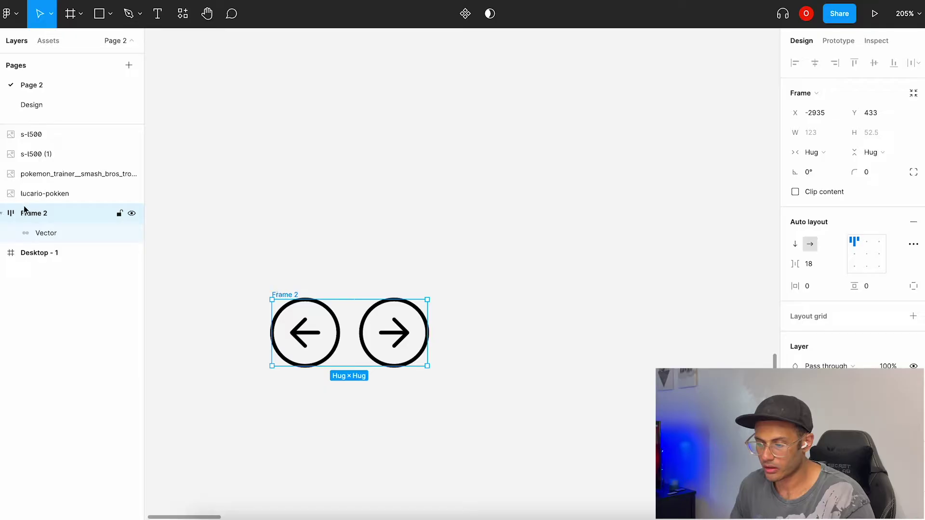
{"action": "left_click", "coordinate": [28, 232]}
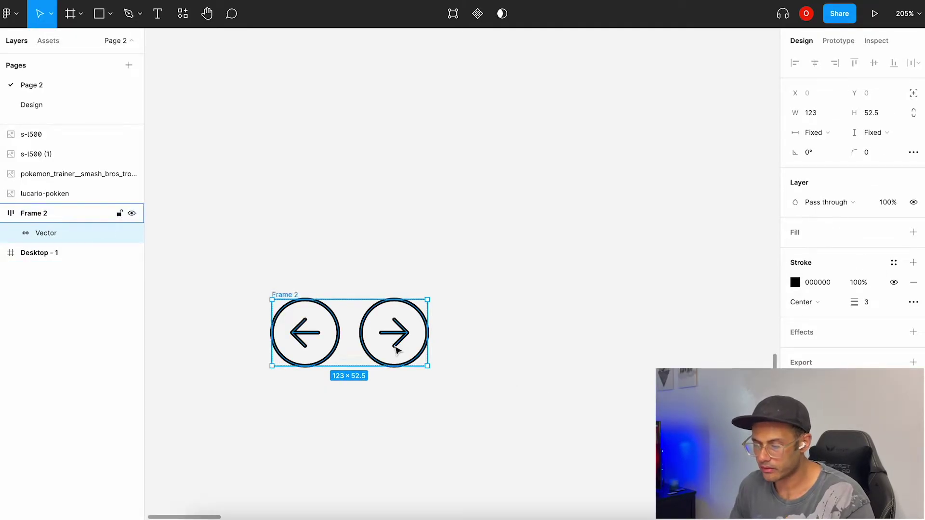
{"action": "right_click", "coordinate": [394, 347]}
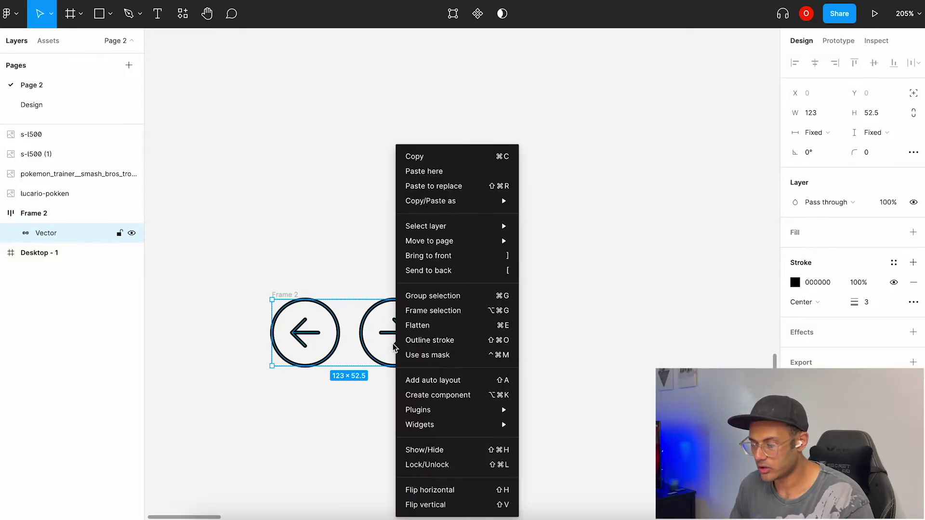
{"action": "mouse_move", "coordinate": [481, 245]}
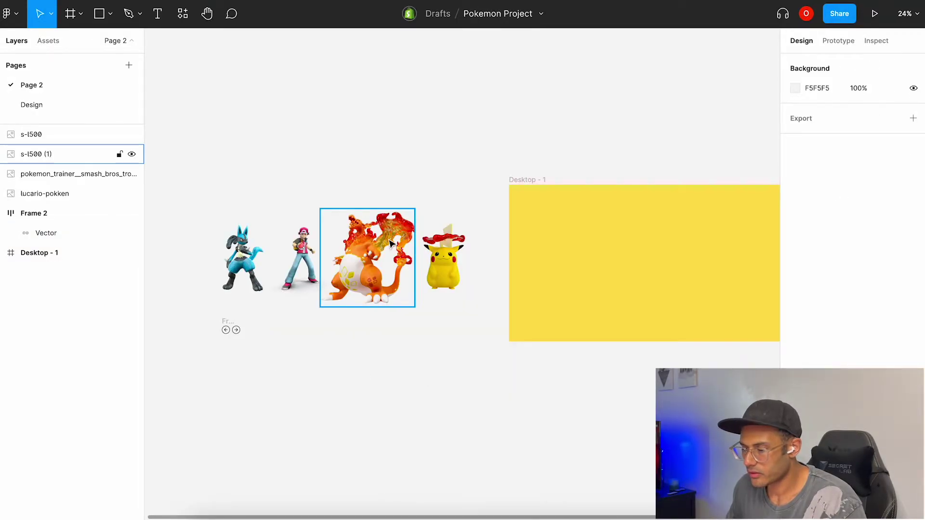
Marquee-select the four Pokémon images and move them into the yellow Desktop - 1 frame.
{"action": "scroll", "coordinate": [375, 260], "scroll_direction": "up", "scroll_amount": 3}
{"action": "scroll", "coordinate": [385, 250], "scroll_direction": "down", "scroll_amount": 2}
{"action": "scroll", "coordinate": [385, 251], "scroll_direction": "left", "scroll_amount": 5}
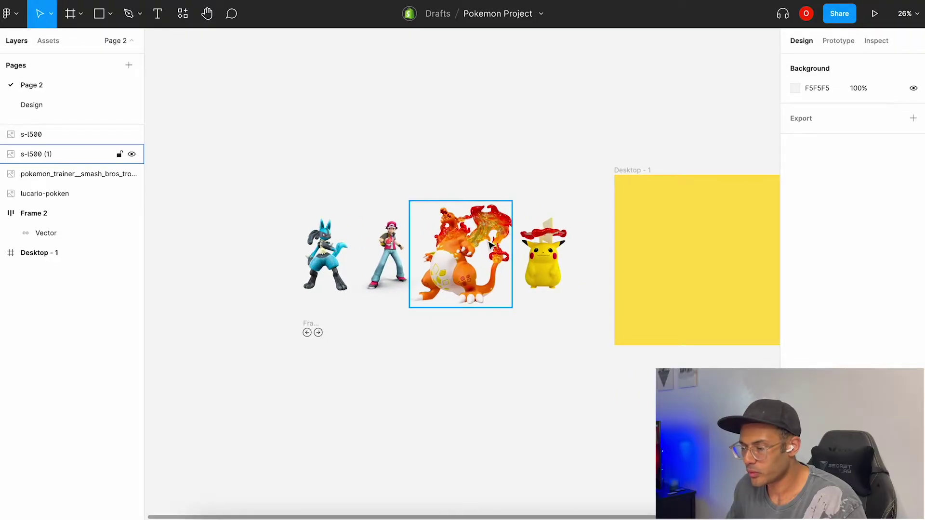
{"action": "scroll", "coordinate": [489, 246], "scroll_direction": "up", "scroll_amount": 1}
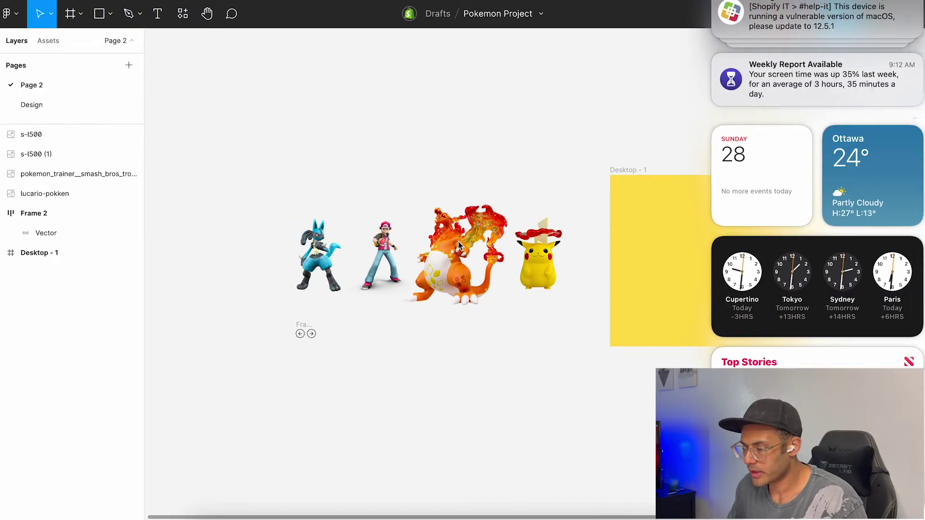
{"action": "scroll", "coordinate": [469, 233], "scroll_direction": "down", "scroll_amount": 2}
{"action": "left_click_drag", "start_coordinate": [536, 158], "coordinate": [299, 289]}
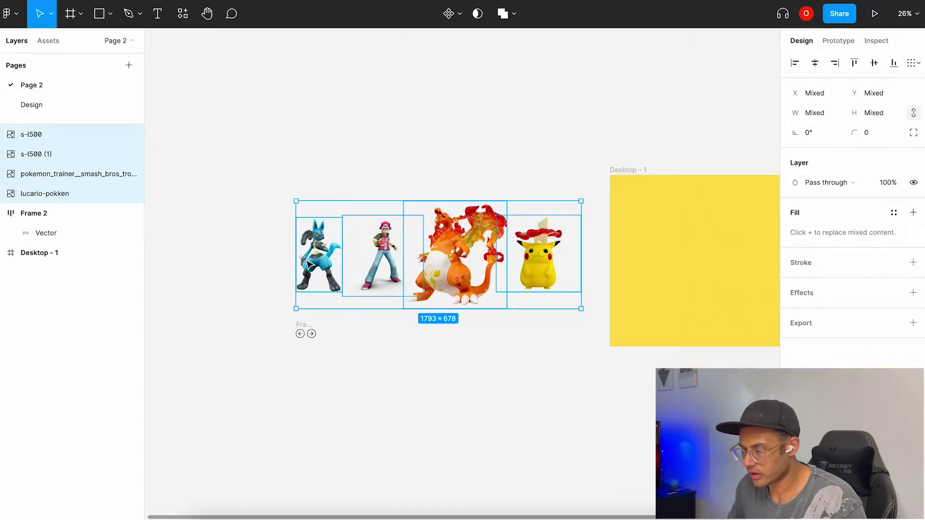
{"action": "scroll", "coordinate": [434, 216], "scroll_direction": "right", "scroll_amount": 5}
{"action": "left_click_drag", "start_coordinate": [255, 248], "coordinate": [591, 255]}
Move the Frame 2 arrow icons into Desktop - 1 alongside the images.
{"action": "scroll", "coordinate": [591, 255], "scroll_direction": "down", "scroll_amount": 3}
{"action": "left_click", "coordinate": [592, 256]}
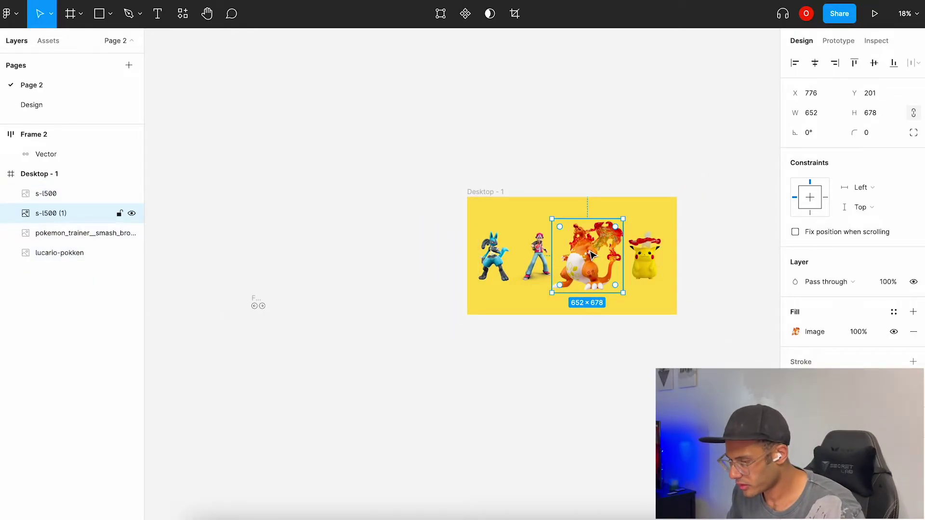
{"action": "left_click_drag", "start_coordinate": [741, 210], "coordinate": [495, 303]}
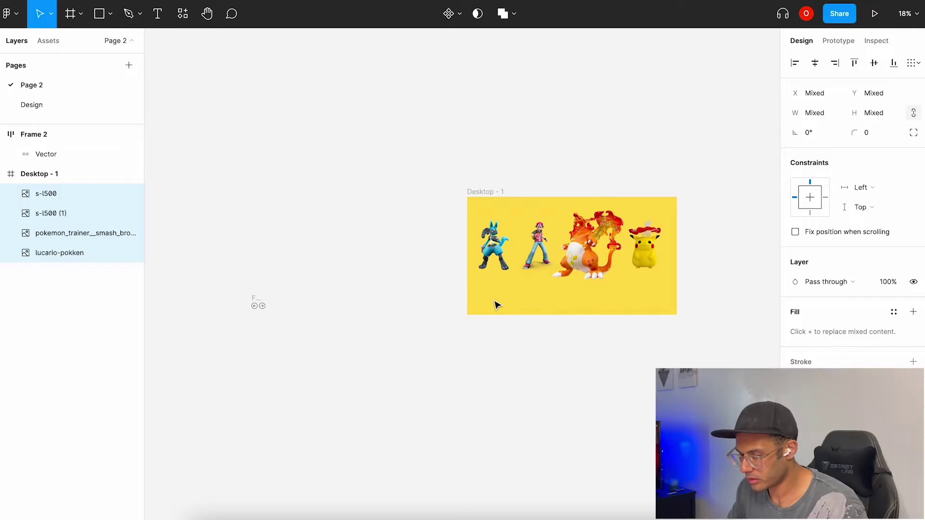
{"action": "left_click_drag", "start_coordinate": [255, 300], "coordinate": [487, 289]}
{"action": "scroll", "coordinate": [487, 289], "scroll_direction": "up", "scroll_amount": 2}
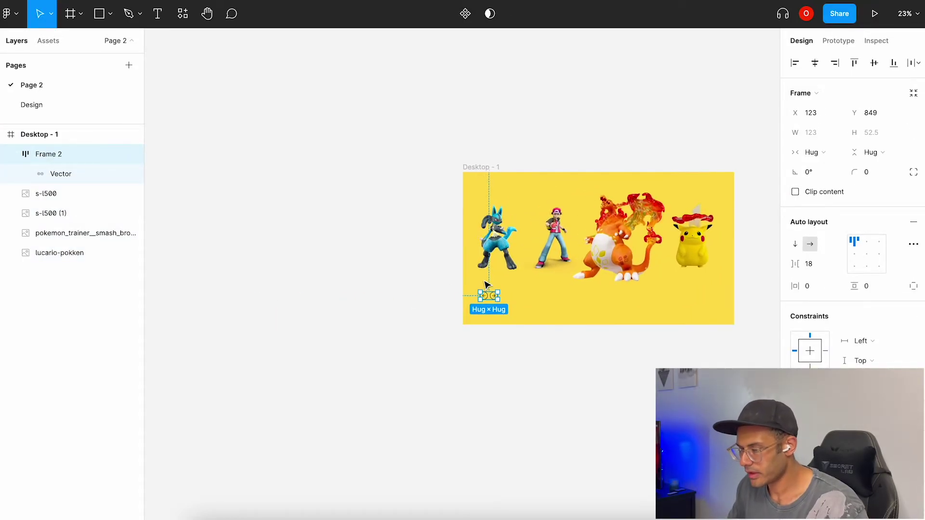
{"action": "scroll", "coordinate": [483, 277], "scroll_direction": "right", "scroll_amount": 3}
{"action": "left_click", "coordinate": [411, 166]}
Duplicate Desktop - 1 with Ctrl+D to create Desktop - 2 beside it.
{"action": "key", "text": "ctrl+d"}
{"action": "scroll", "coordinate": [413, 169], "scroll_direction": "right", "scroll_amount": 5}
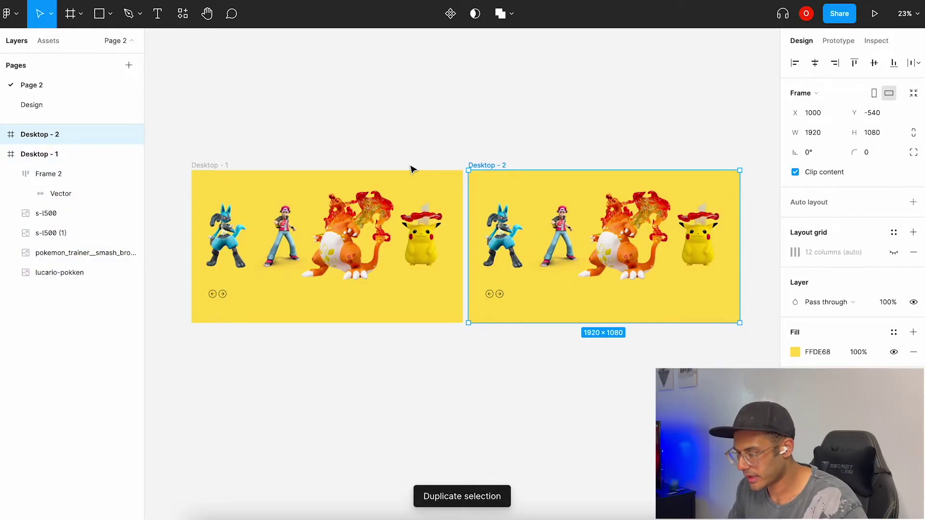
{"action": "scroll", "coordinate": [413, 169], "scroll_direction": "up", "scroll_amount": 3}
{"action": "scroll", "coordinate": [495, 199], "scroll_direction": "right", "scroll_amount": 3}
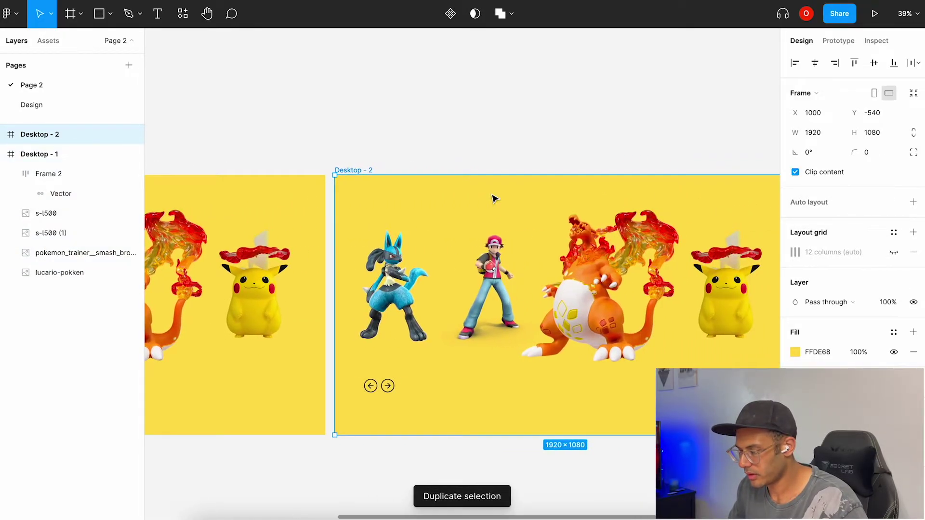
{"action": "scroll", "coordinate": [494, 199], "scroll_direction": "down", "scroll_amount": 1}
{"action": "scroll", "coordinate": [494, 199], "scroll_direction": "left", "scroll_amount": 4}
{"action": "left_click", "coordinate": [640, 237]}
{"action": "scroll", "coordinate": [642, 239], "scroll_direction": "right", "scroll_amount": 3}
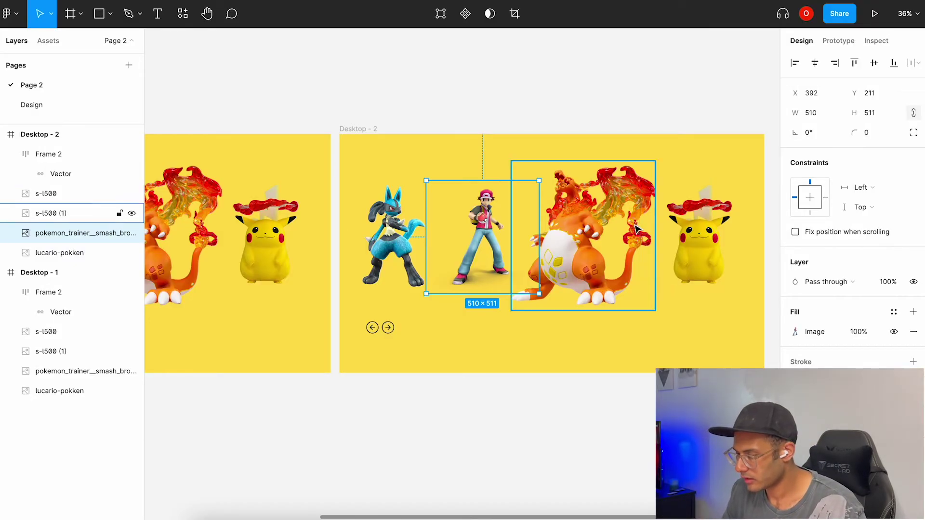
In Desktop - 2, shrink the Charizard image and enlarge the trainer image to 626×683.
{"action": "left_click", "coordinate": [642, 238]}
{"action": "left_click_drag", "start_coordinate": [657, 161], "coordinate": [645, 178]}
{"action": "left_click", "coordinate": [483, 241]}
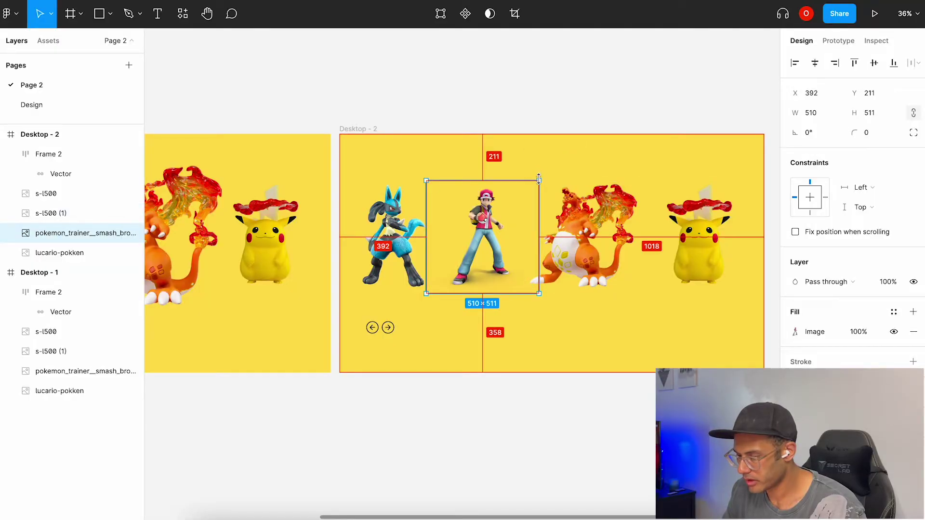
{"action": "left_click_drag", "start_coordinate": [539, 181], "coordinate": [554, 162]}
{"action": "scroll", "coordinate": [554, 162], "scroll_direction": "down", "scroll_amount": 3}
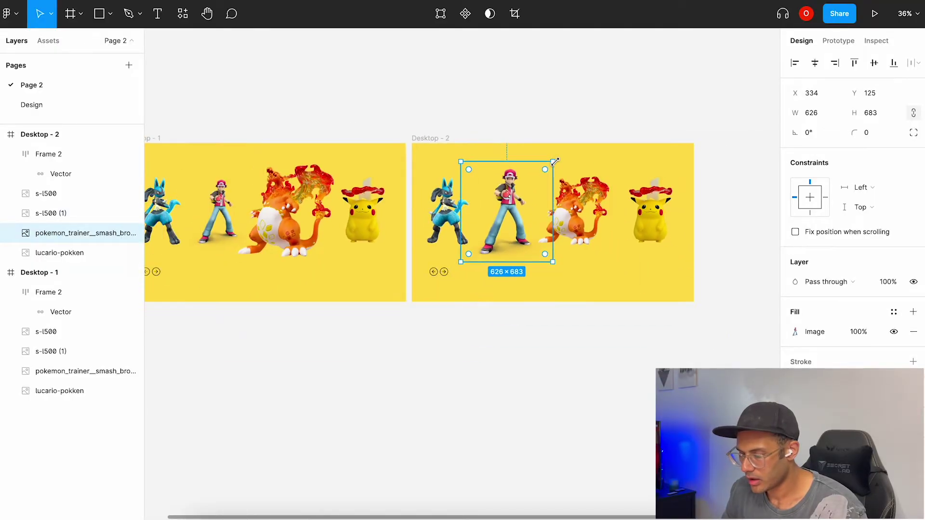
{"action": "scroll", "coordinate": [551, 161], "scroll_direction": "left", "scroll_amount": 5}
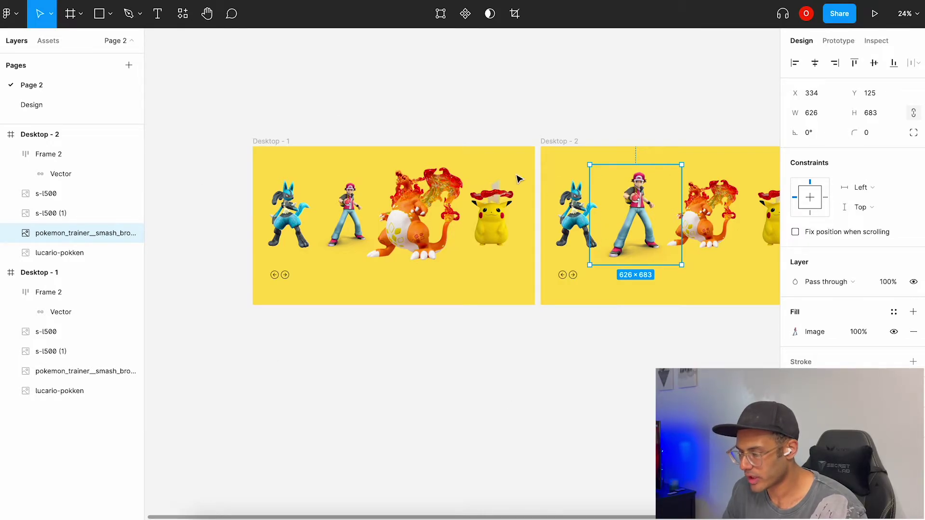
{"action": "scroll", "coordinate": [369, 273], "scroll_direction": "right", "scroll_amount": 3}
{"action": "scroll", "coordinate": [370, 273], "scroll_direction": "up", "scroll_amount": 1}
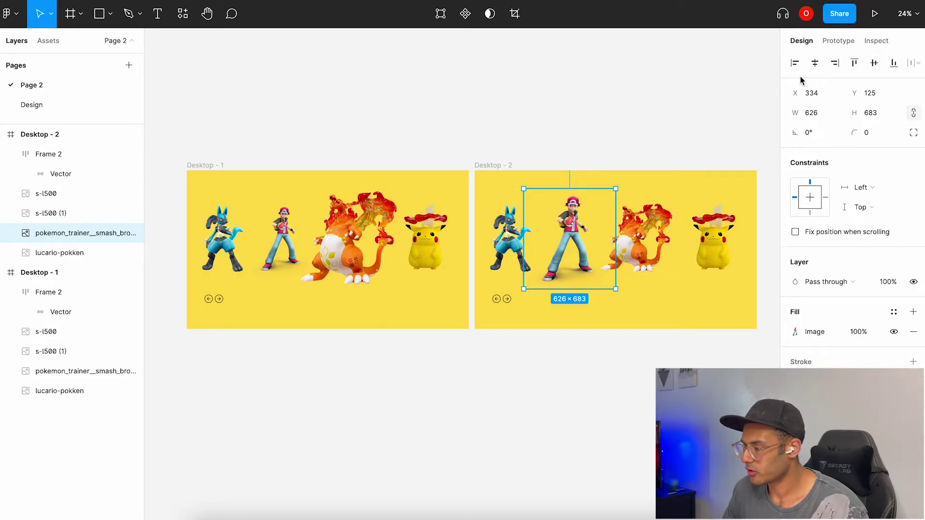
{"action": "left_click", "coordinate": [839, 41]}
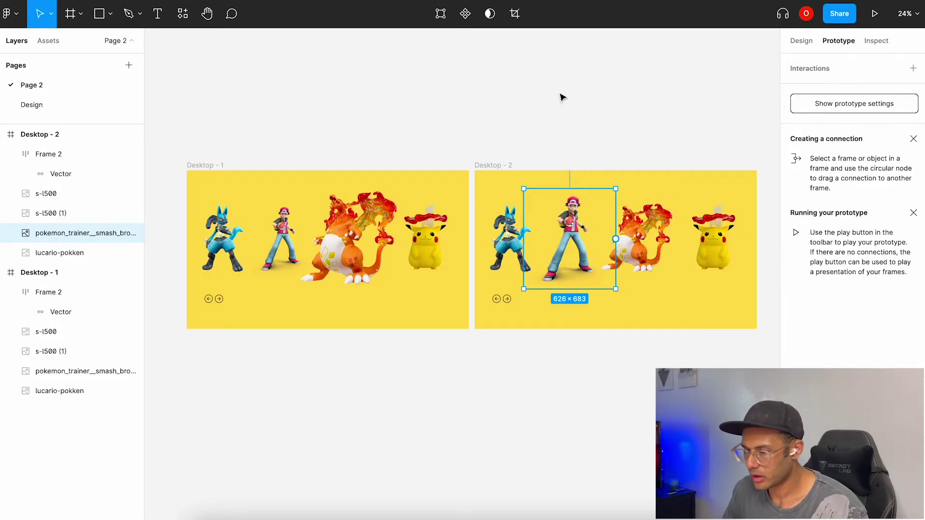
Connect Desktop - 1's arrows to Desktop - 2 and Desktop - 2's arrows back to Desktop - 1, on click.
{"action": "left_click", "coordinate": [211, 298]}
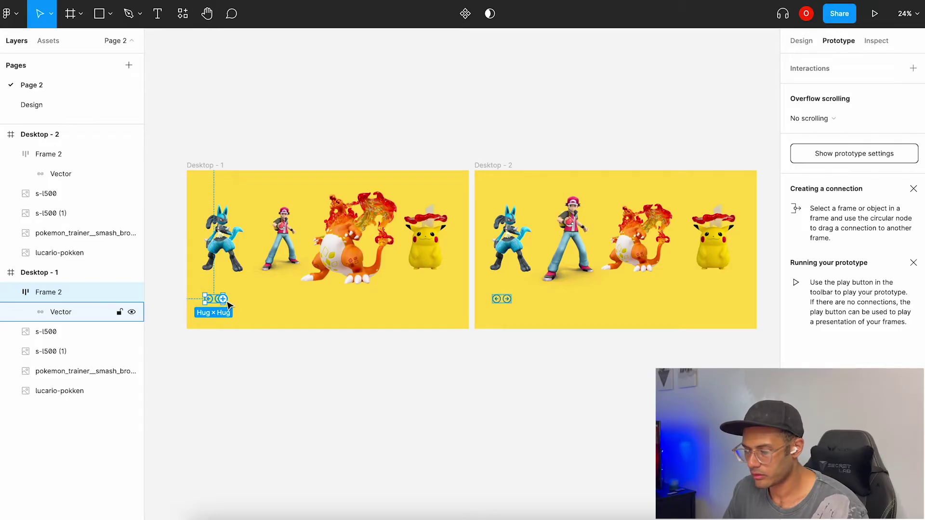
{"action": "left_click_drag", "start_coordinate": [222, 299], "coordinate": [501, 241]}
{"action": "left_click", "coordinate": [503, 299]}
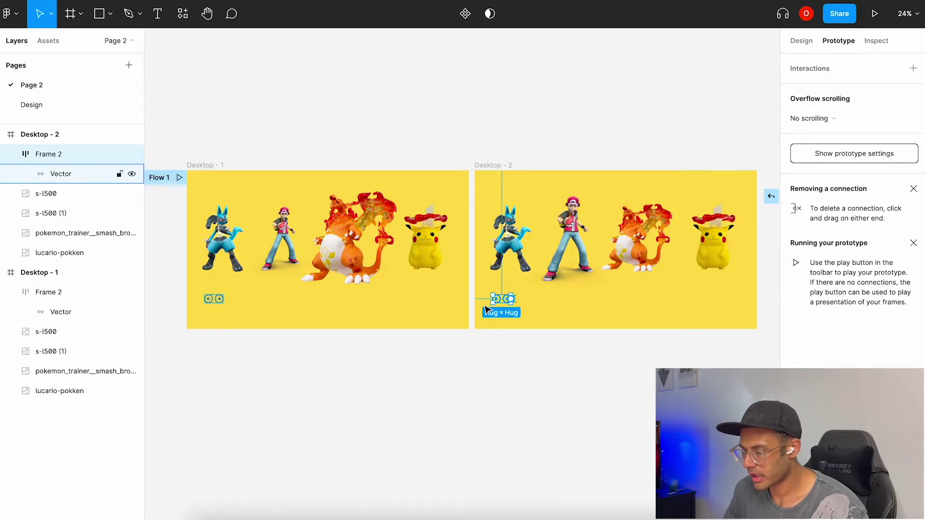
{"action": "left_click_drag", "start_coordinate": [511, 299], "coordinate": [385, 270]}
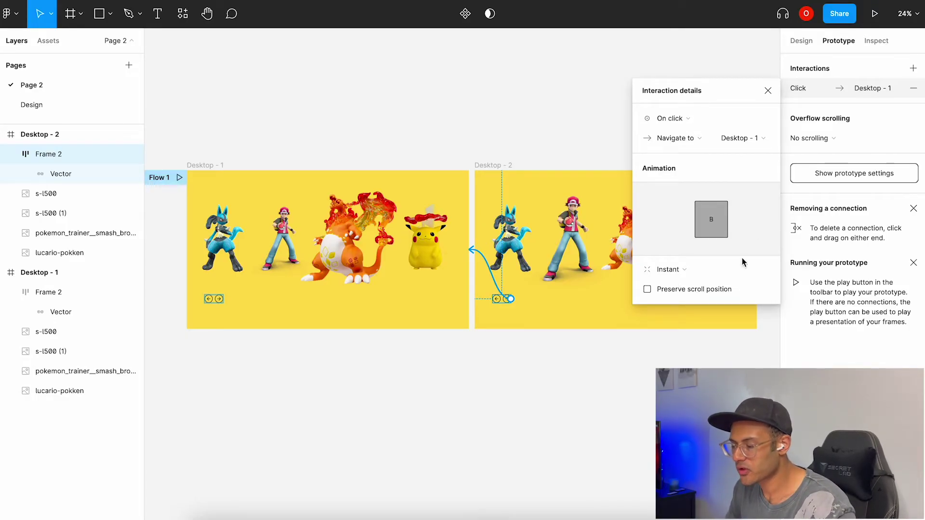
{"action": "left_click", "coordinate": [768, 91]}
{"action": "scroll", "coordinate": [707, 80], "scroll_direction": "down", "scroll_amount": 2}
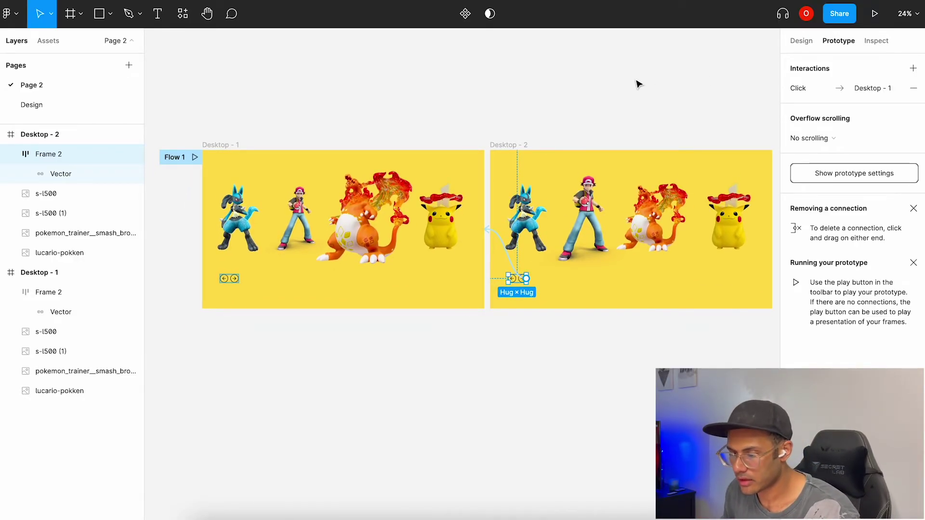
Run the DraftXR plugin and publish the frames to the Pokemon draft.
{"action": "left_click", "coordinate": [188, 16]}
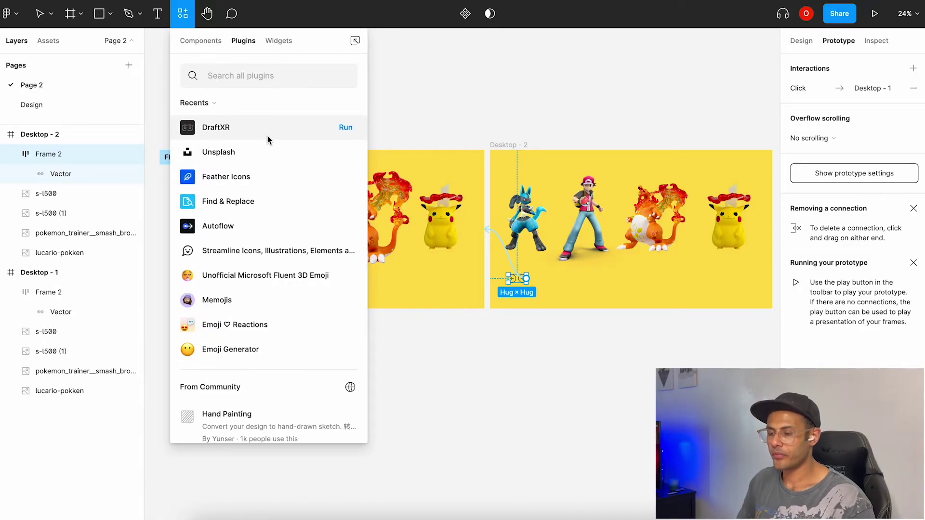
{"action": "left_click", "coordinate": [345, 127]}
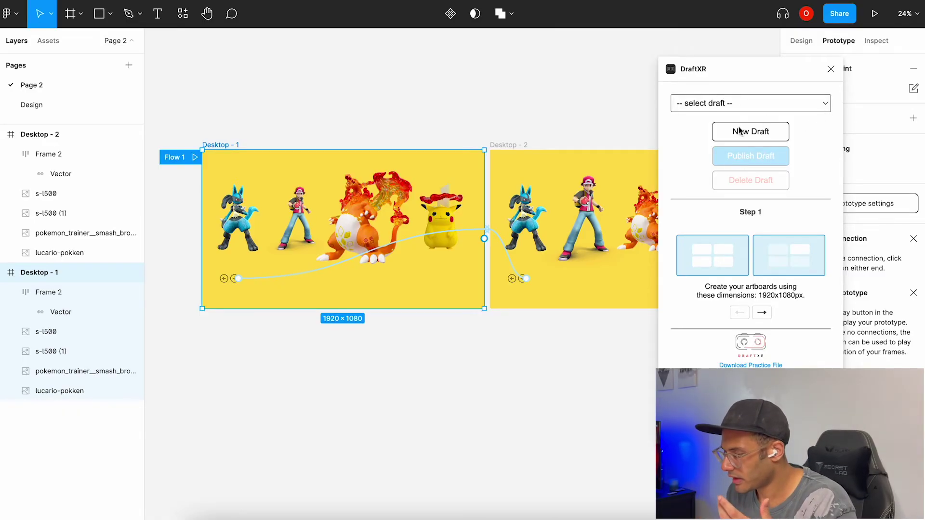
{"action": "left_click", "coordinate": [817, 108]}
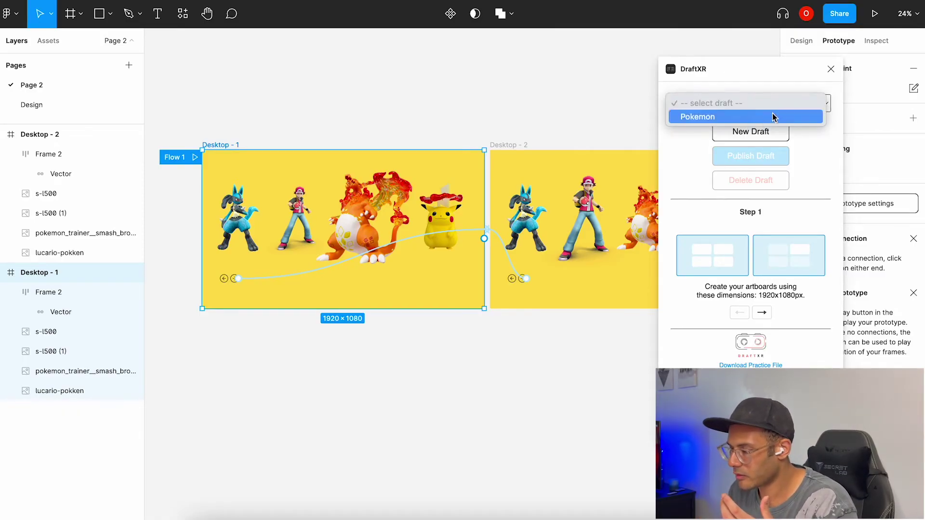
{"action": "left_click", "coordinate": [737, 118]}
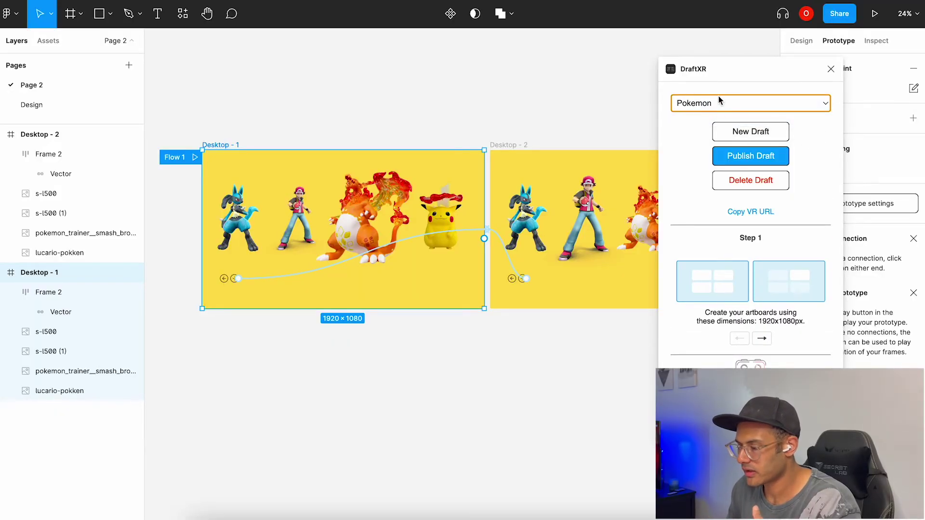
{"action": "left_click", "coordinate": [729, 162]}
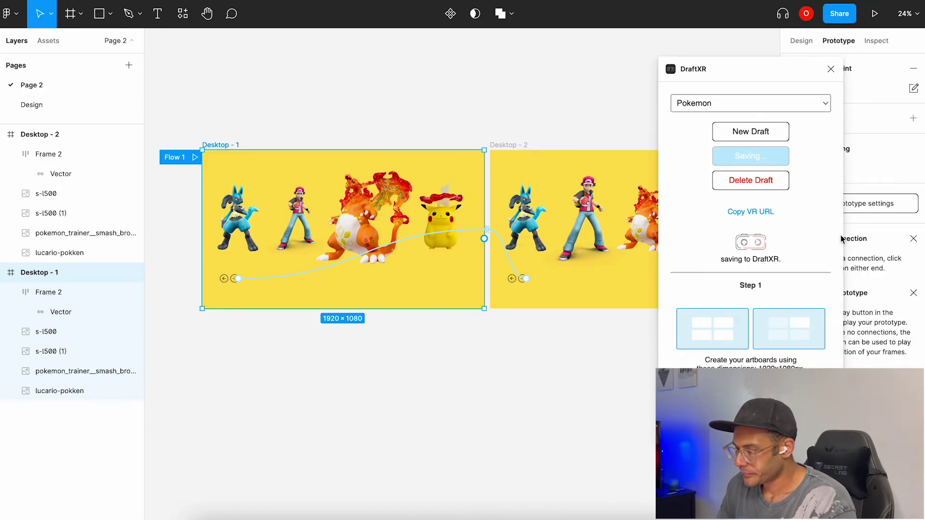
{"action": "key", "text": "alt+Tab"}
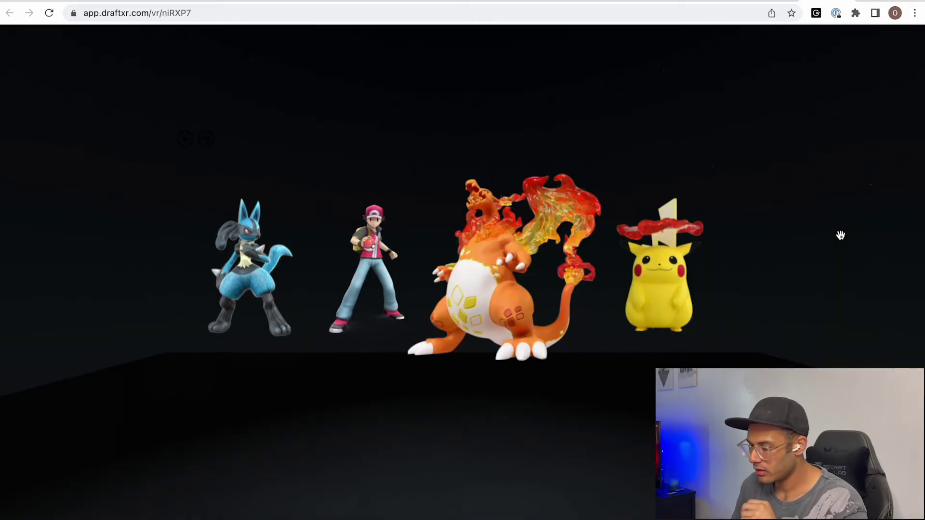
Rotate the DraftXR VR scene of the Pokémon characters and show it full screen.
{"action": "left_click_drag", "start_coordinate": [510, 265], "coordinate": [482, 259]}
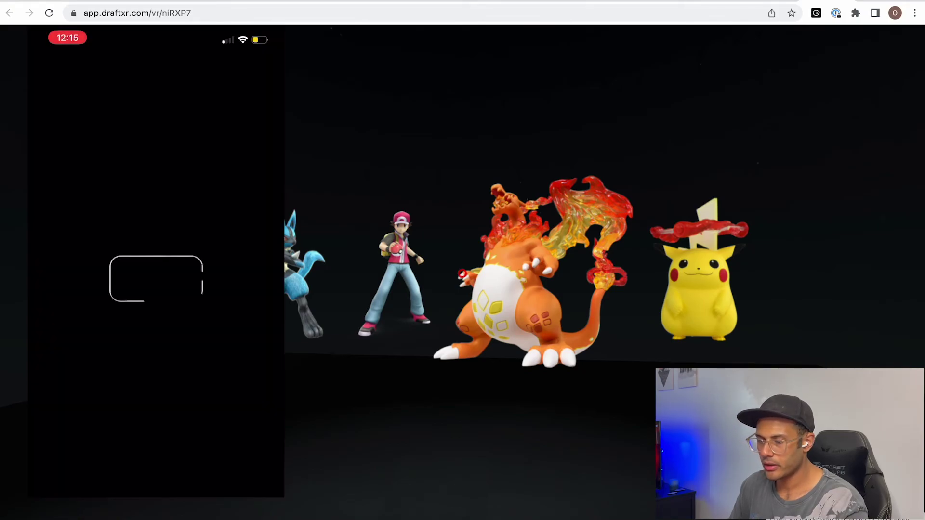
{"action": "key", "text": "f"}
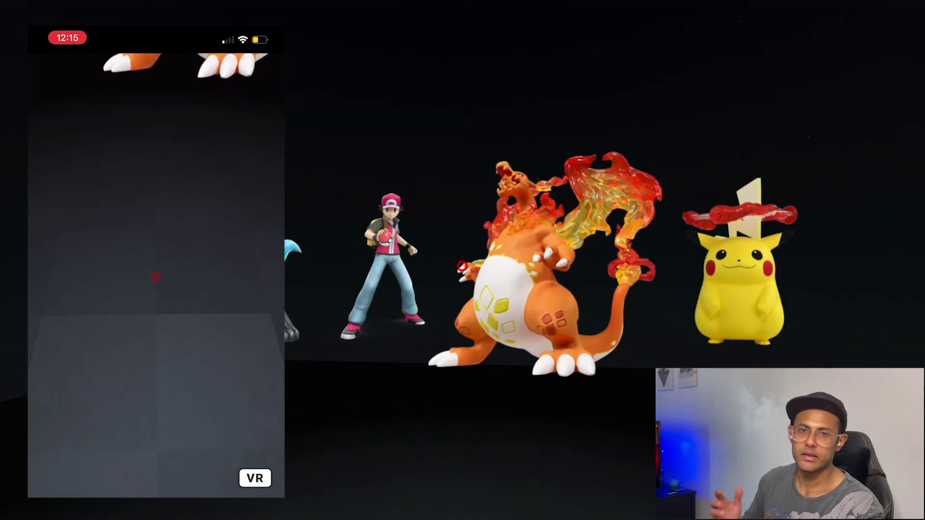